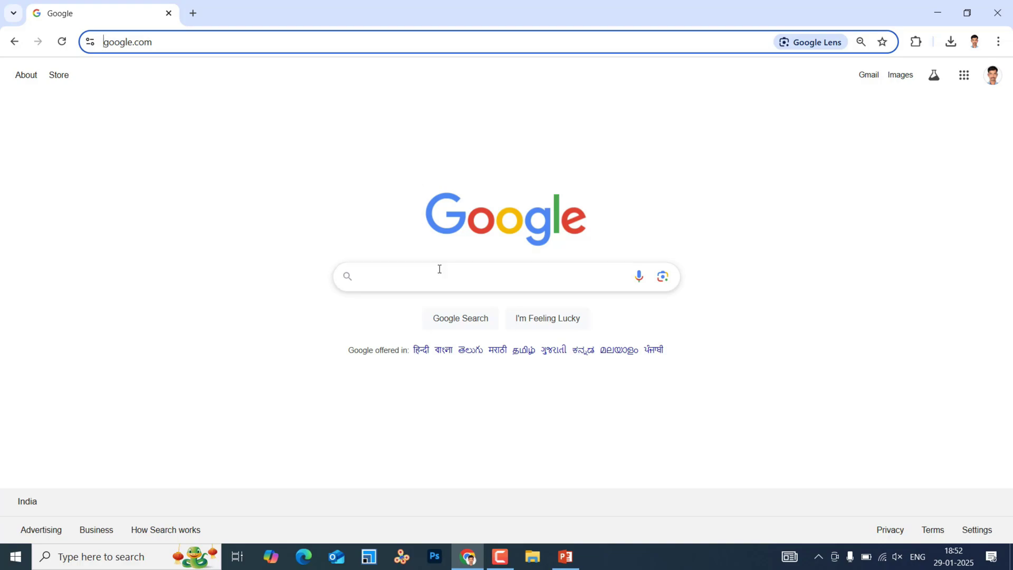
Search Google for 'crystal explorer' and open the crystalexplorer.net result.
left_click(431, 278)
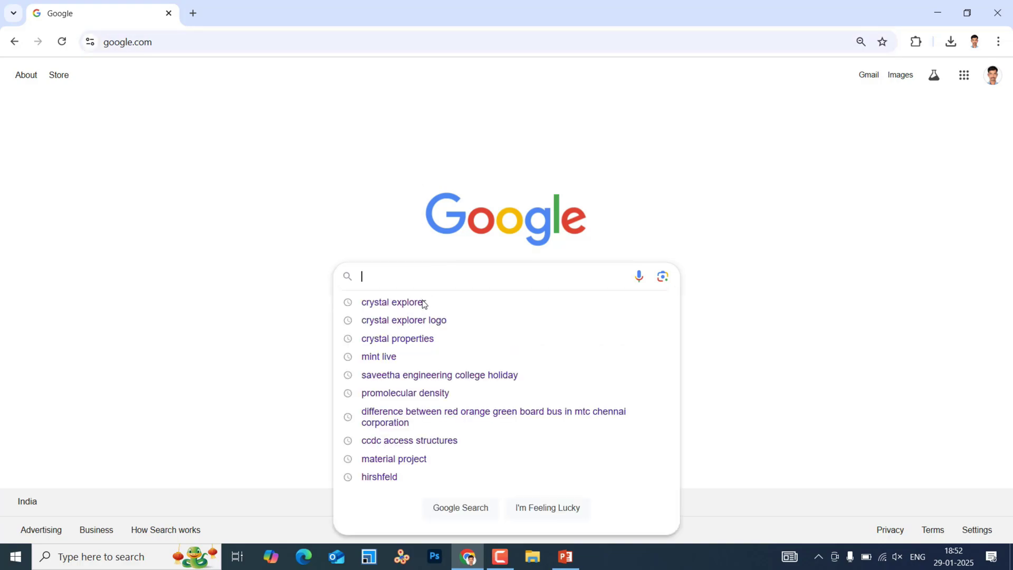
left_click(390, 303)
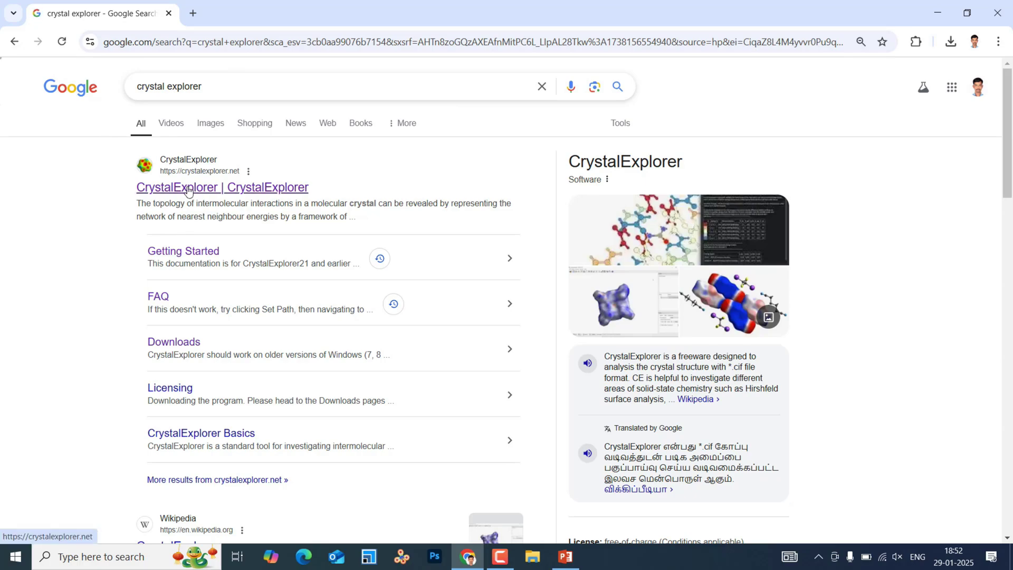
left_click(182, 191)
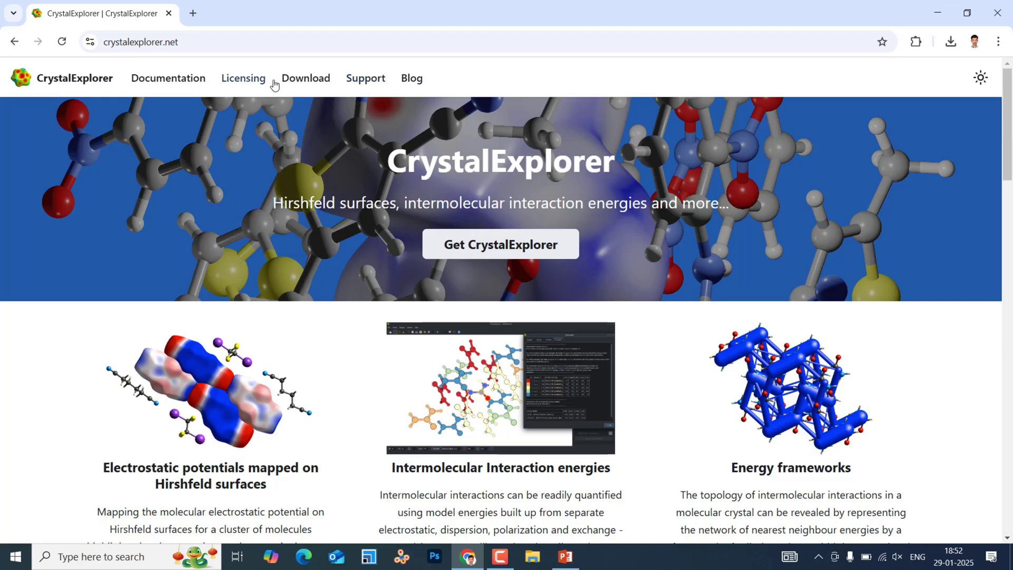
Open the Download page and browse the CrystalExplorer 21 and 17 release tables and installation instructions.
left_click(298, 81)
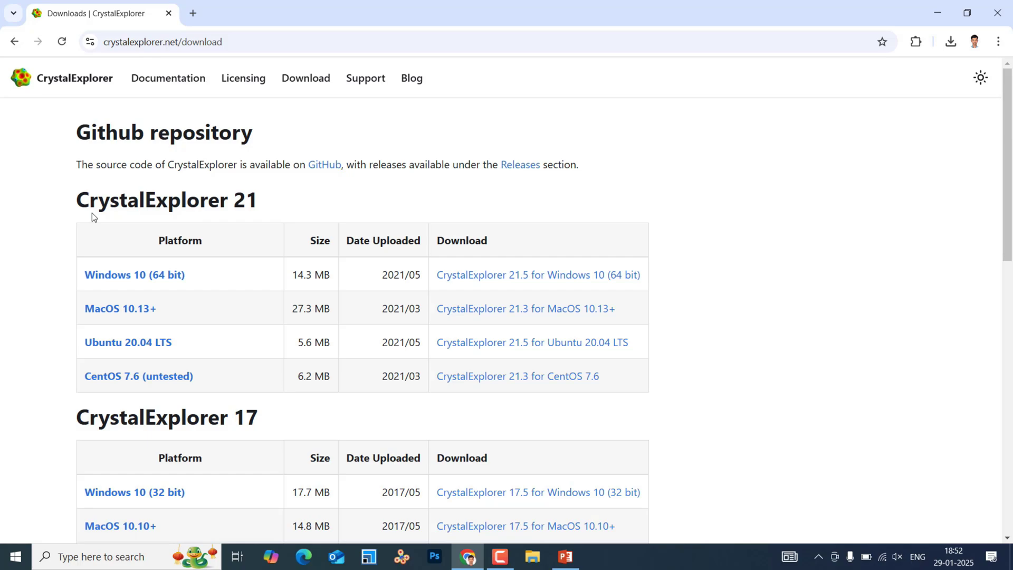
scroll(244, 210, "down", 2)
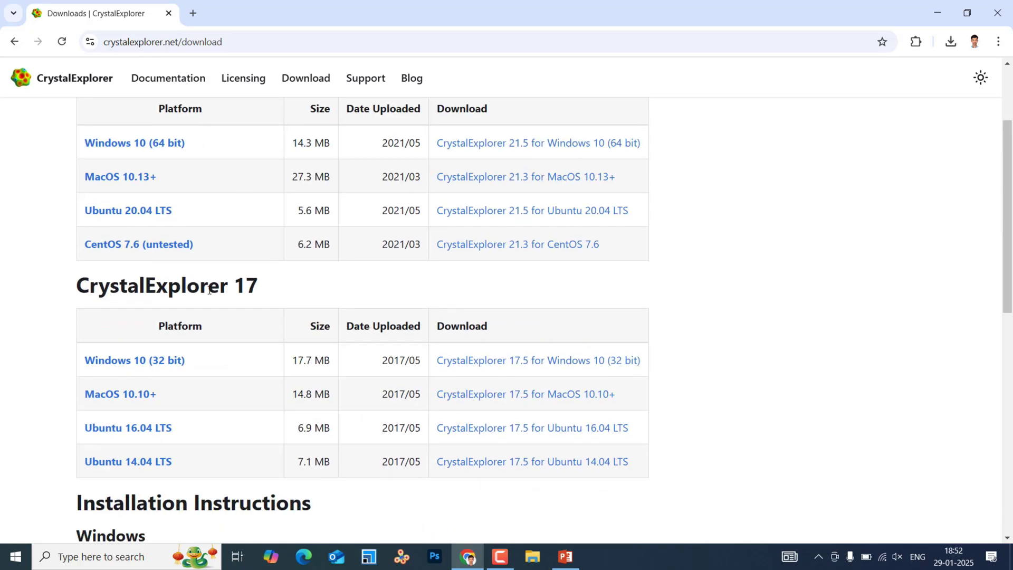
scroll(264, 291, "down", 3)
scroll(265, 291, "up", 3)
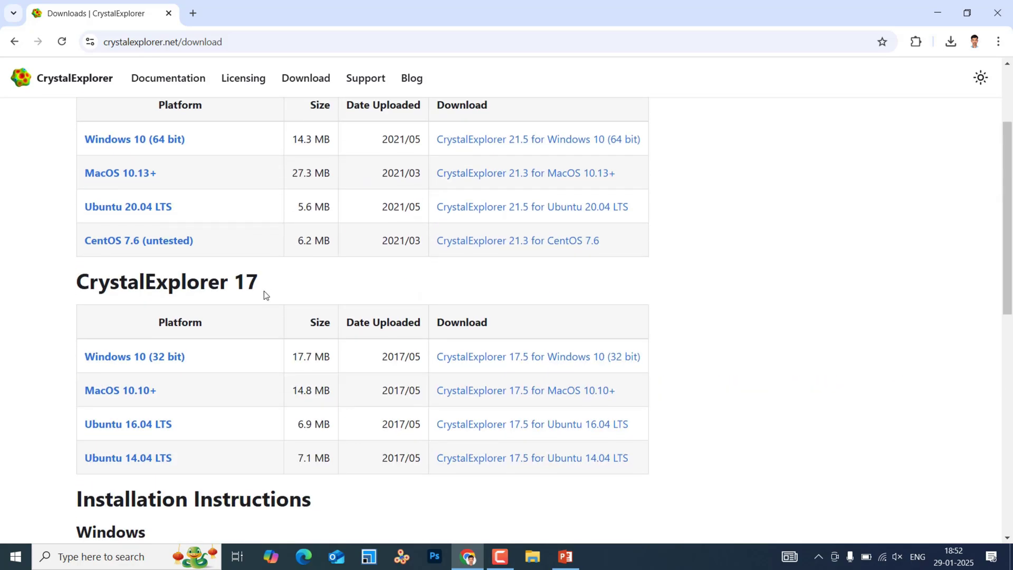
scroll(264, 291, "down", 4)
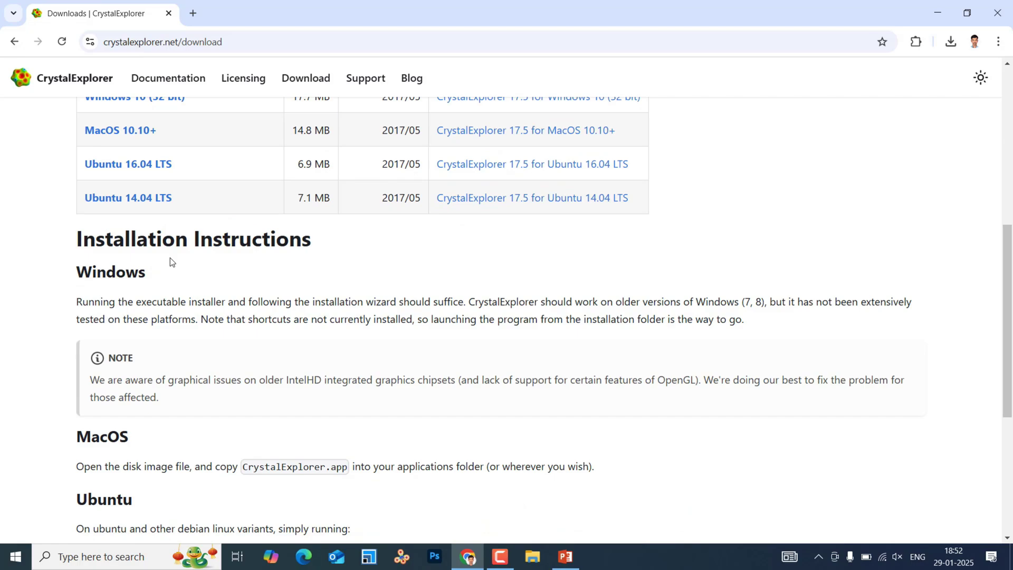
scroll(296, 302, "up", 2)
scroll(296, 302, "up", 3)
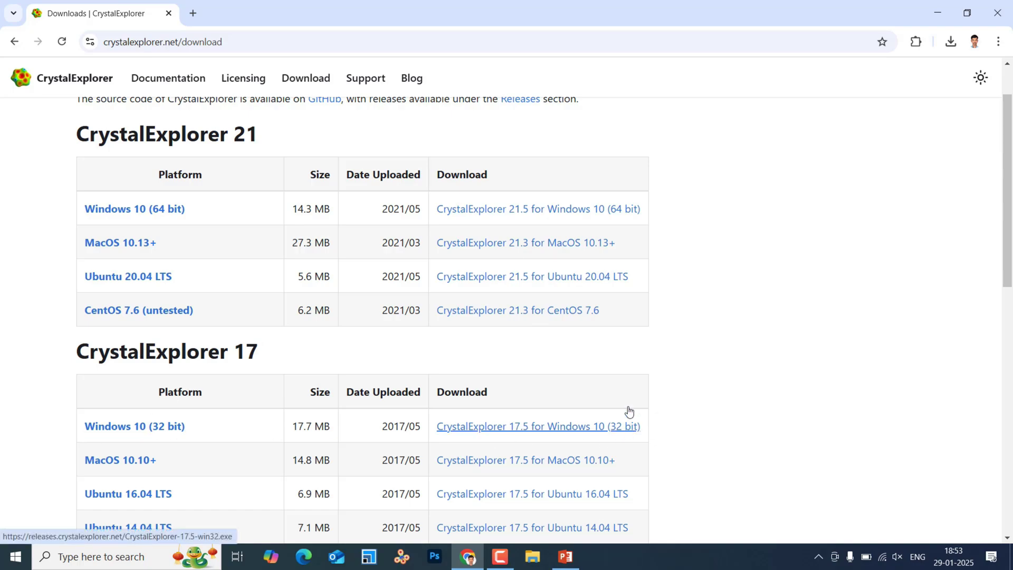
Download CrystalExplorer 21.5 for Windows 10 (64 bit) and show the finished installer in its folder.
left_click(539, 211)
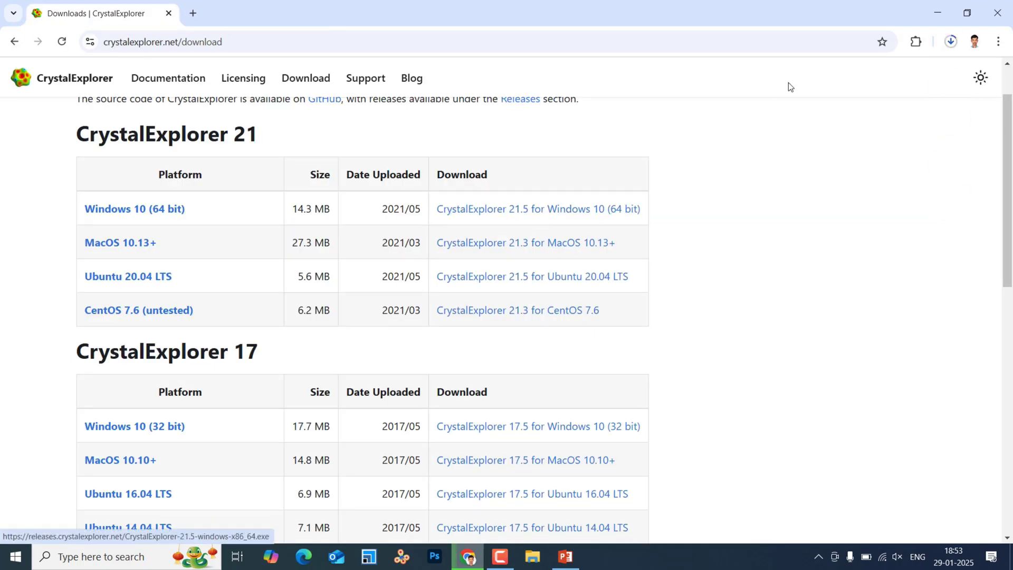
left_click(951, 42)
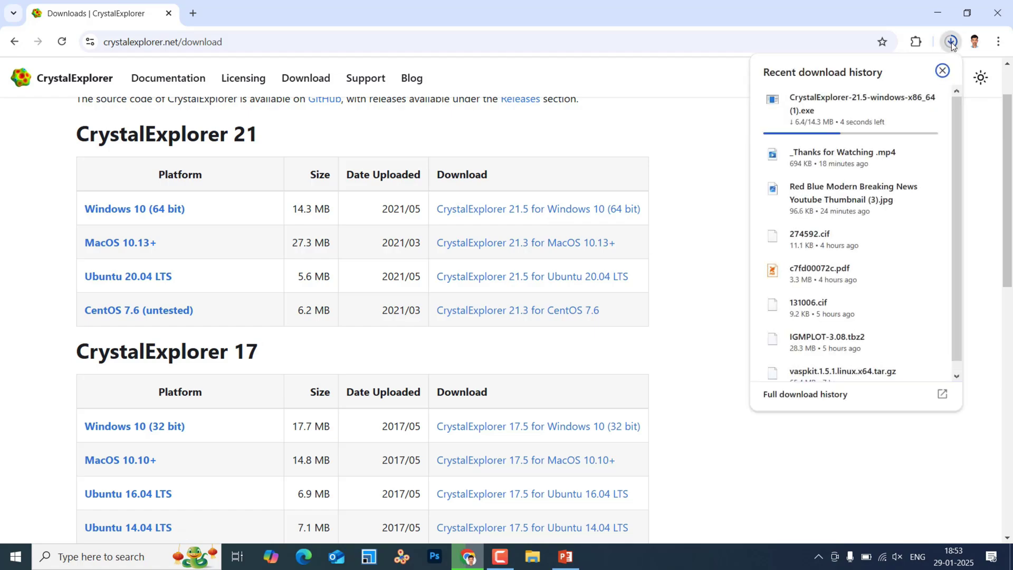
mouse_move(847, 119)
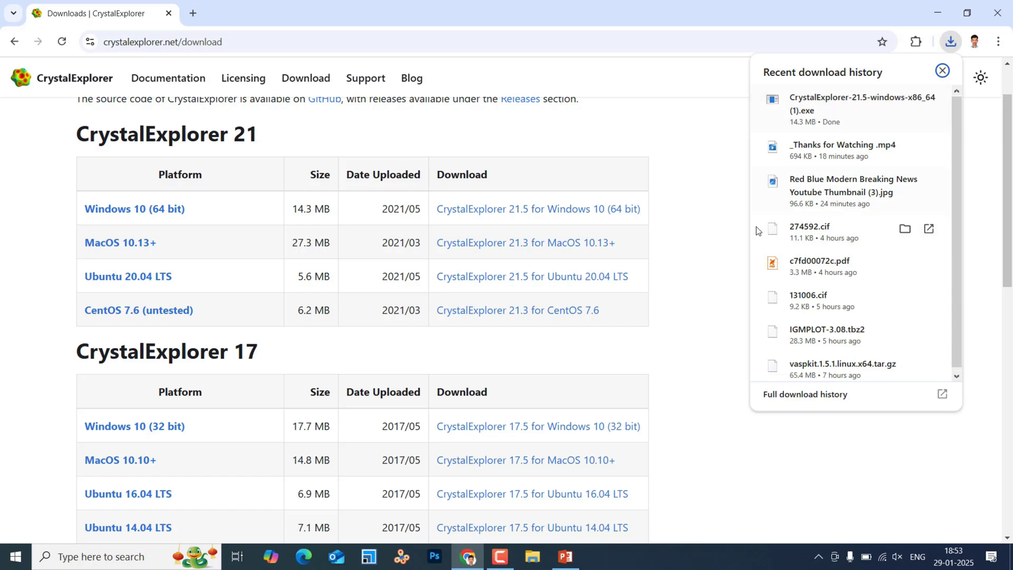
scroll(576, 245, "up", 1)
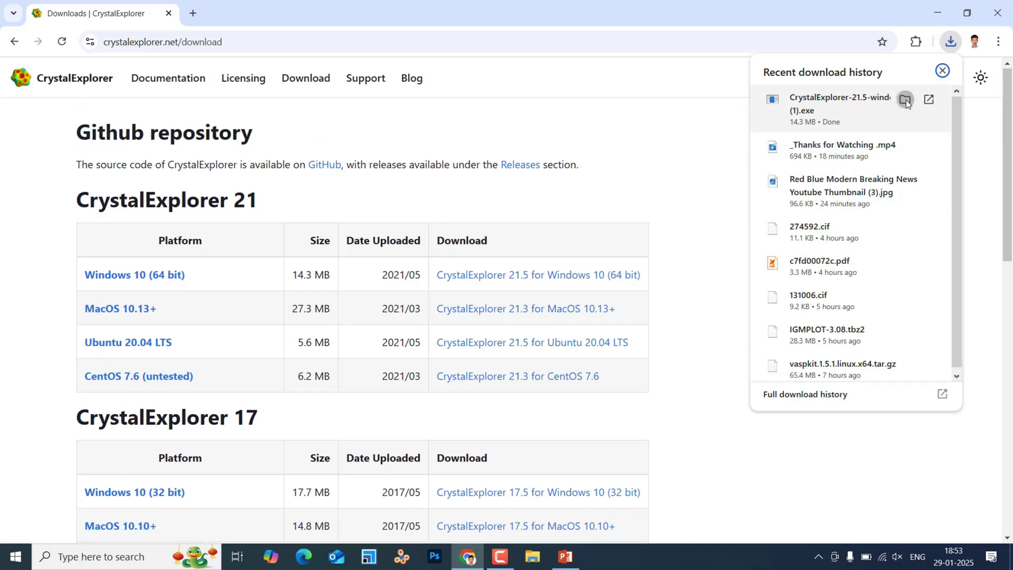
left_click(906, 100)
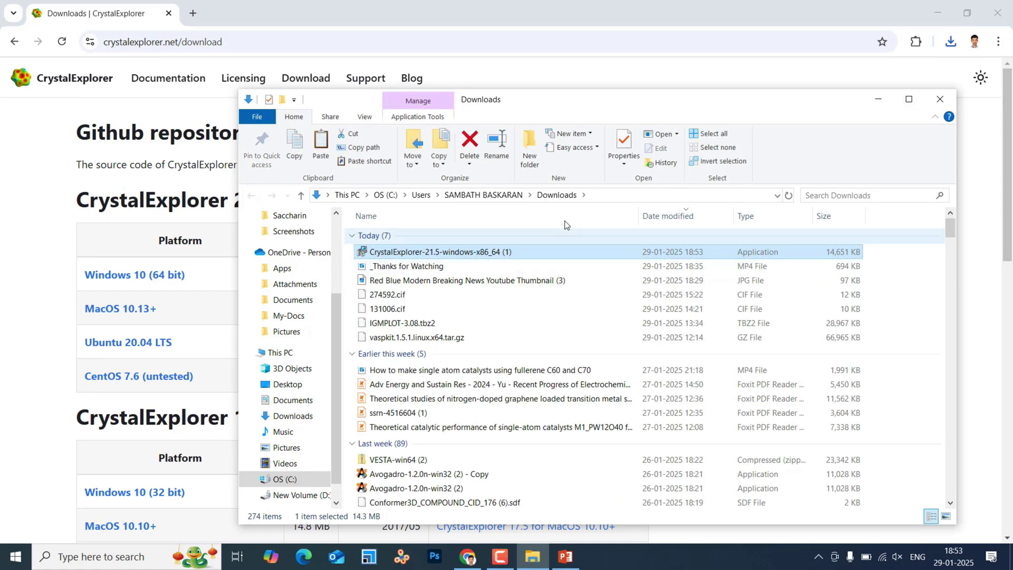
Paste the CrystalExplorer 21.5 installer onto the desktop and run it.
left_click(881, 98)
left_click(937, 13)
right_click(411, 272)
left_click(460, 331)
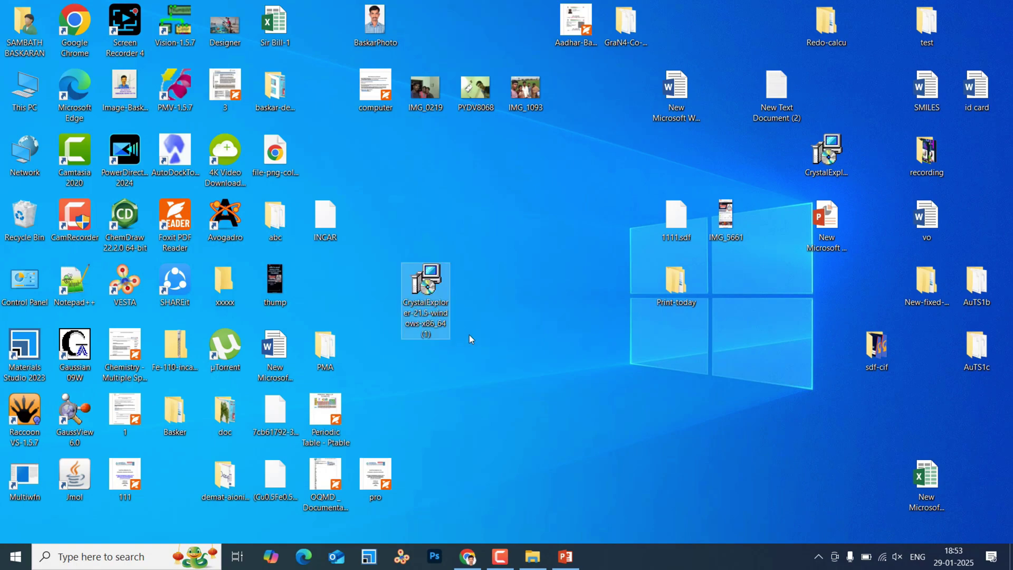
left_click(433, 284)
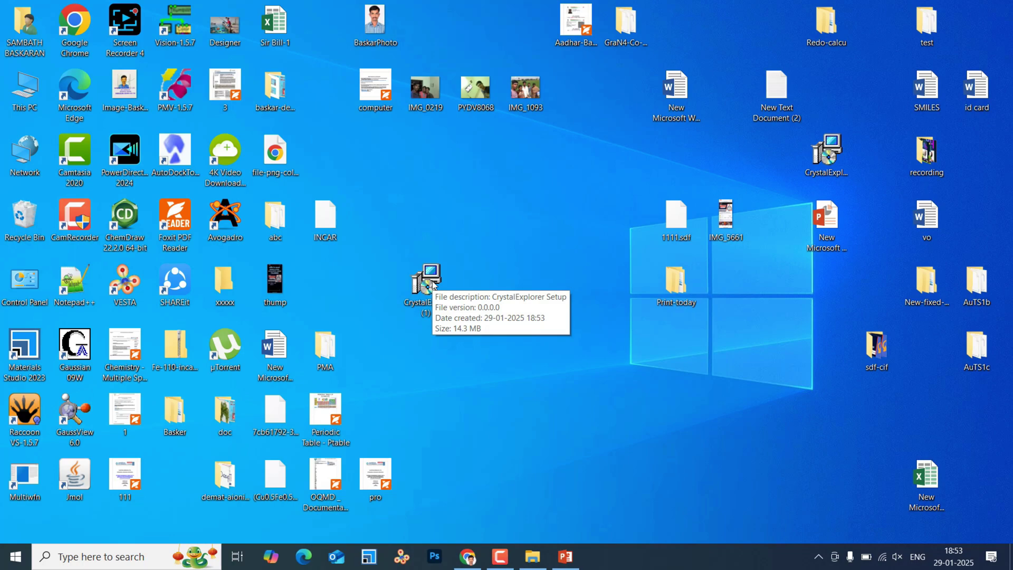
double_click(433, 284)
Accept the license, keep the default install and Start Menu folders, and enable a desktop shortcut.
left_click(405, 343)
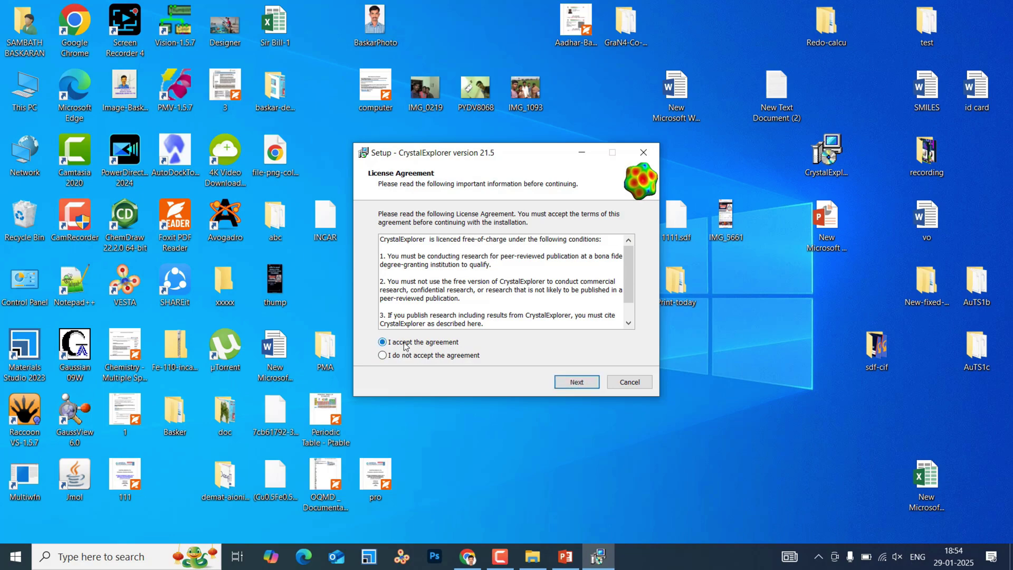
left_click(572, 383)
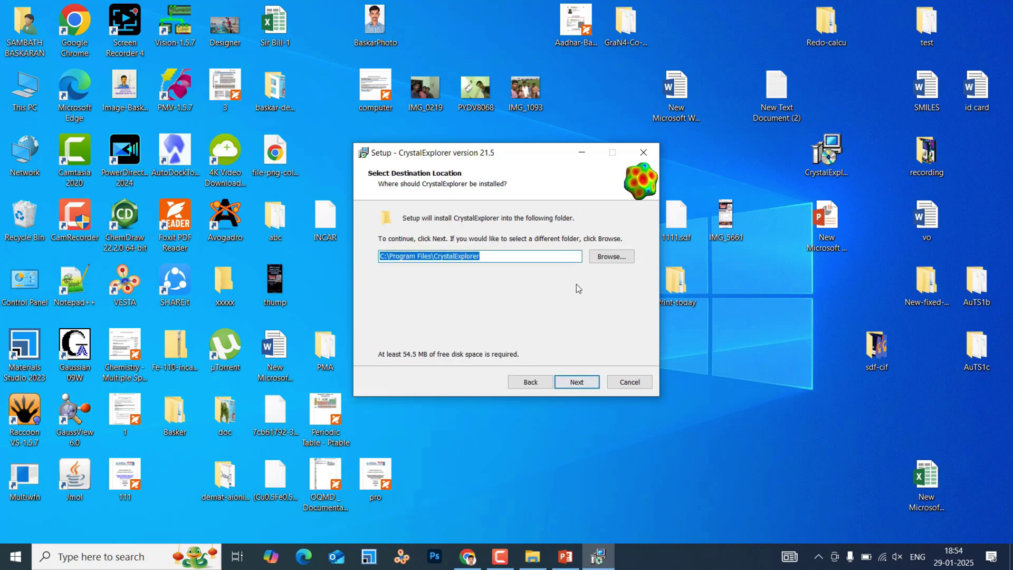
left_click(577, 382)
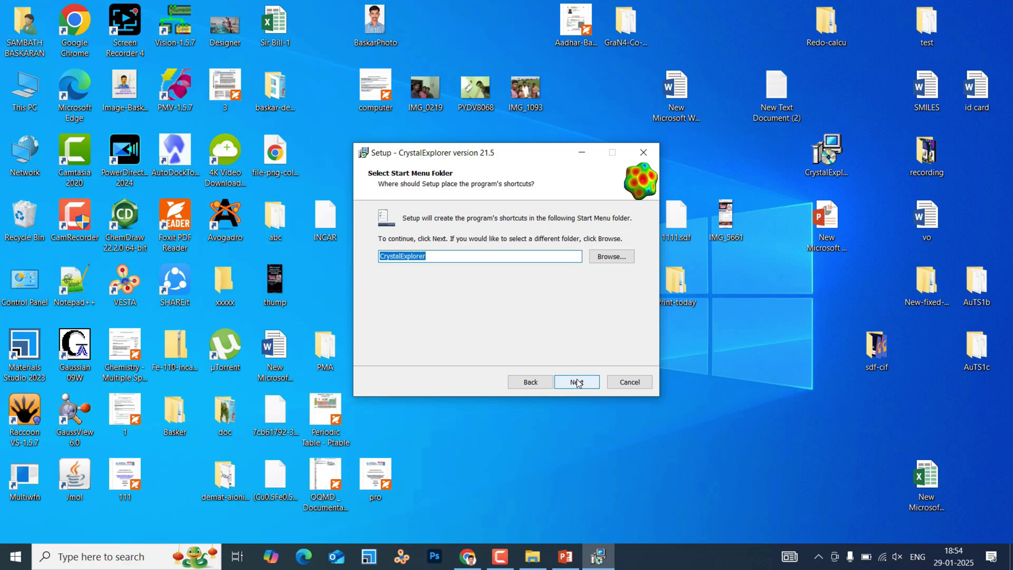
left_click(577, 382)
left_click(457, 258)
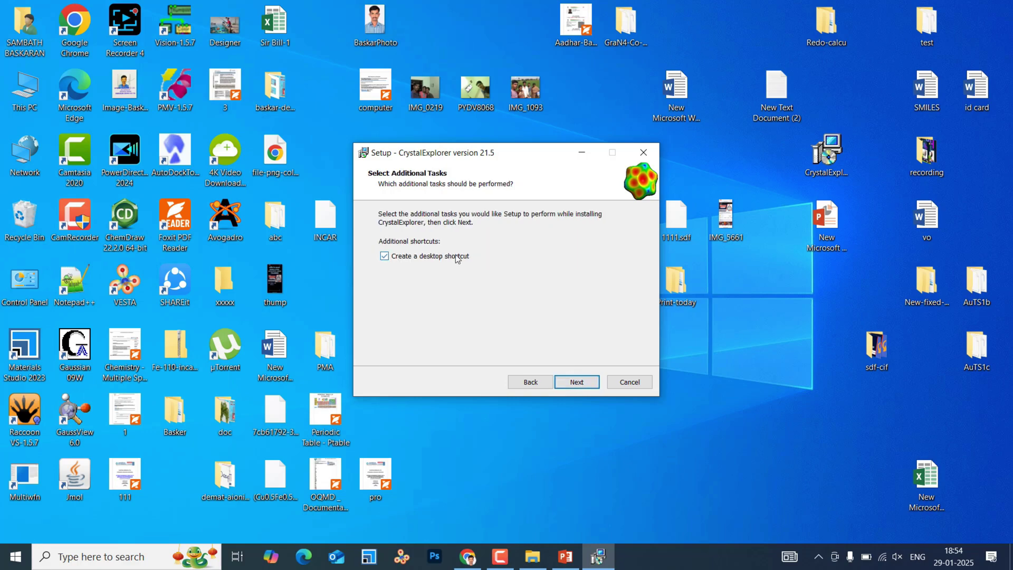
left_click(573, 383)
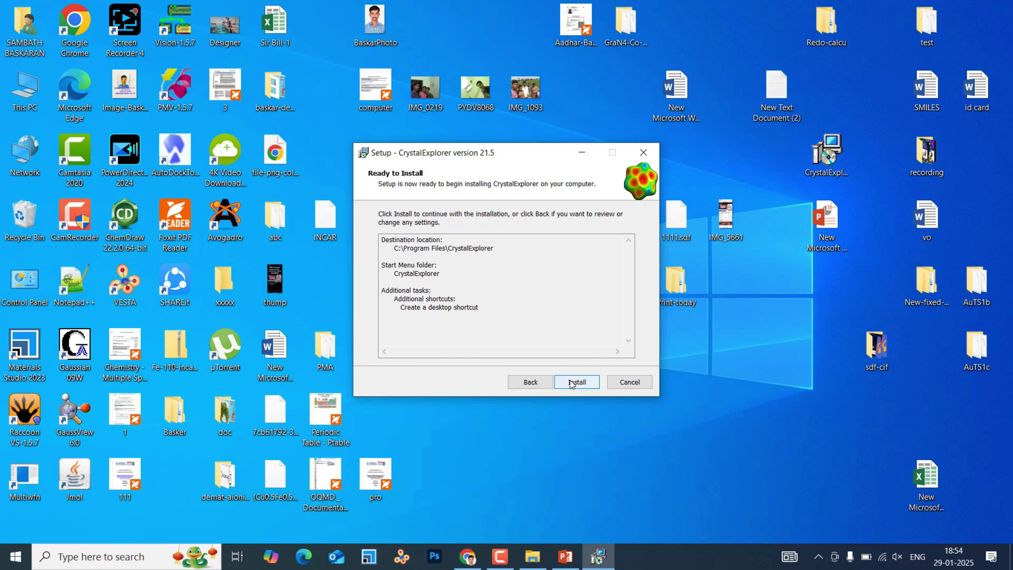
Install CrystalExplorer 21.5 and finish setup with Launch CrystalExplorer unchecked.
left_click(571, 384)
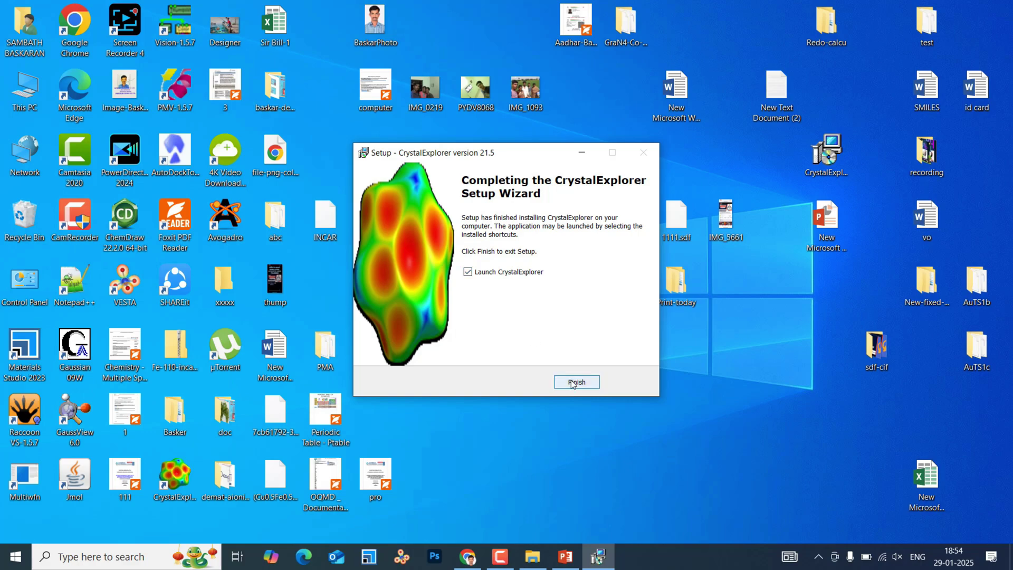
left_click(468, 272)
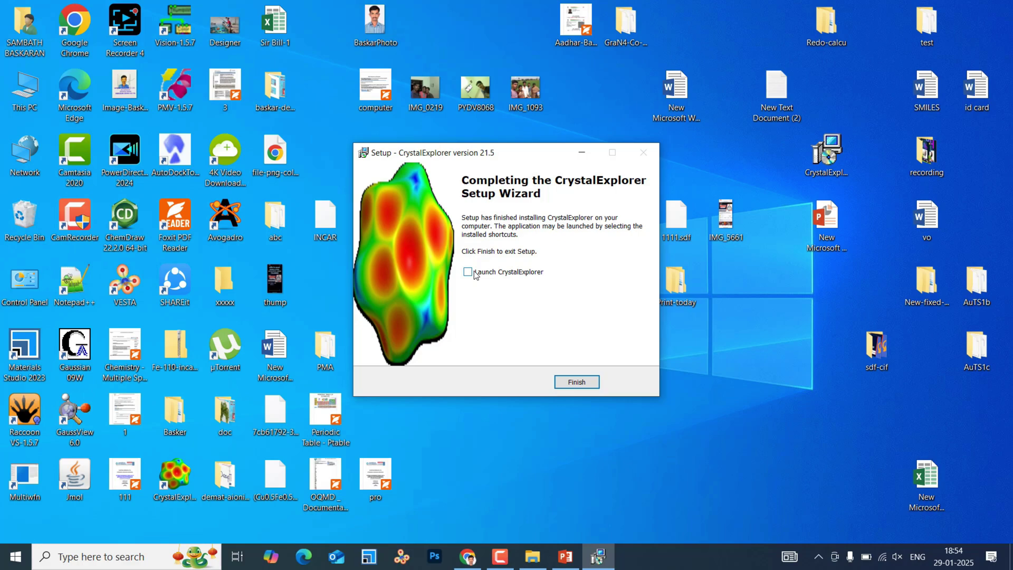
left_click(577, 382)
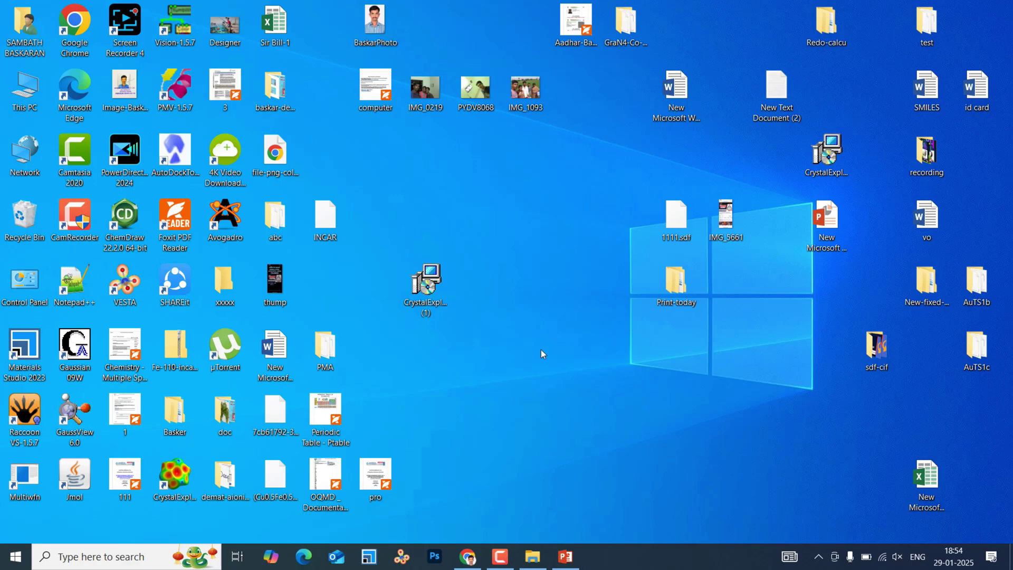
Refresh the desktop, launch CrystalExplorer from its new shortcut, and maximize the Untitled window.
right_click(536, 299)
left_click(578, 340)
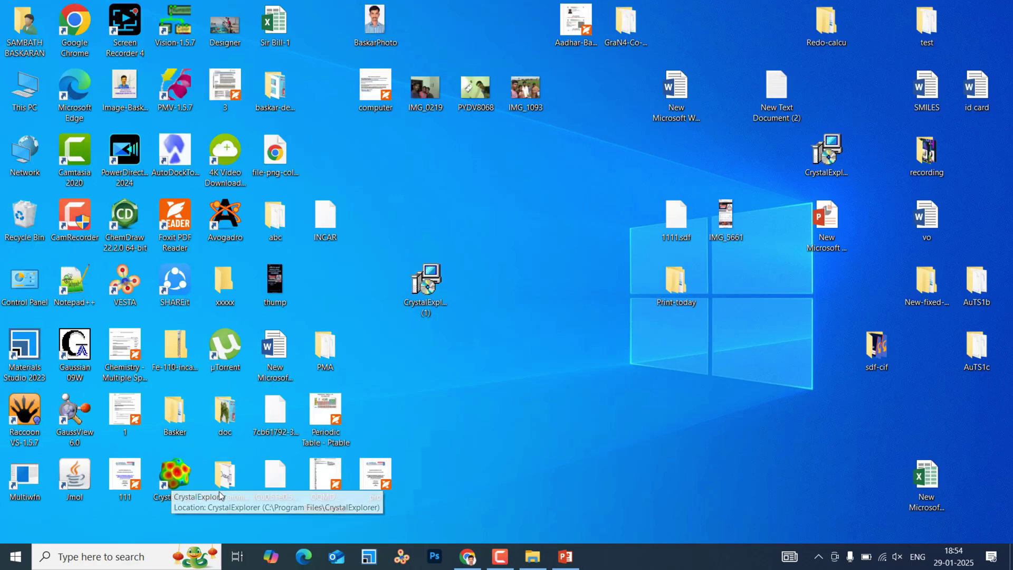
left_click(182, 476)
double_click(182, 476)
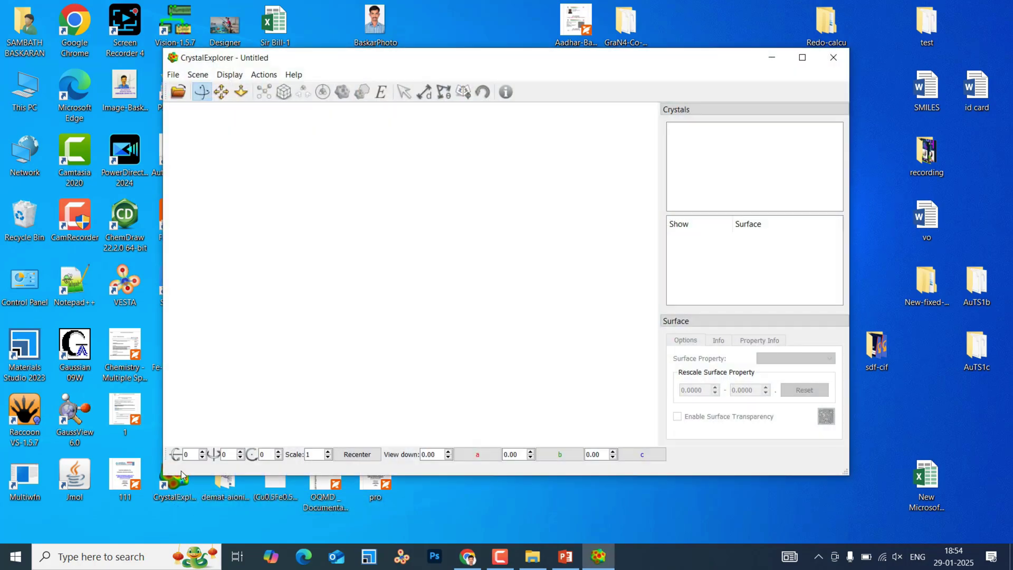
left_click(800, 62)
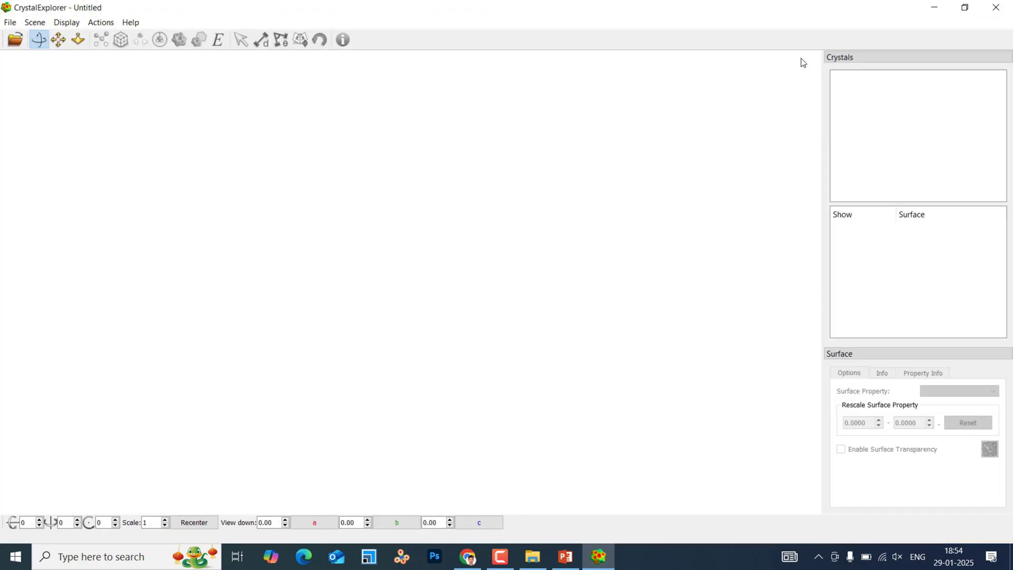